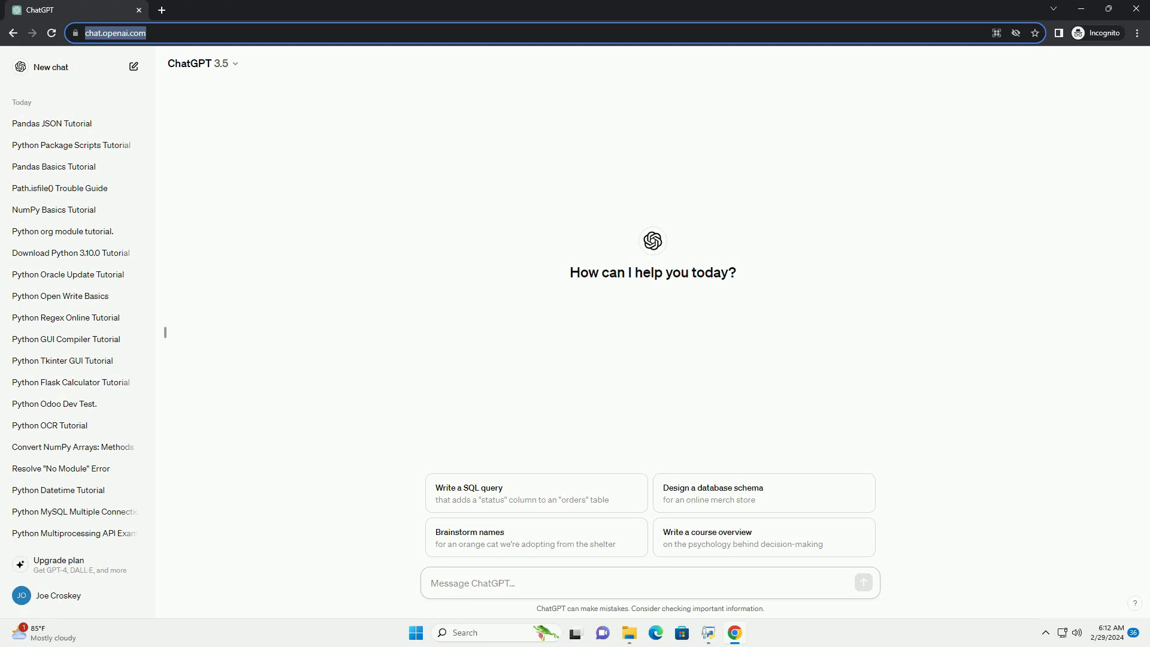
{"action": "type", "text": "write an informative tutorial about python pandas pop with code example"}
Send the request for a pandas pop() tutorial with code examples and let the reply generate.
{"action": "key", "text": "Return"}
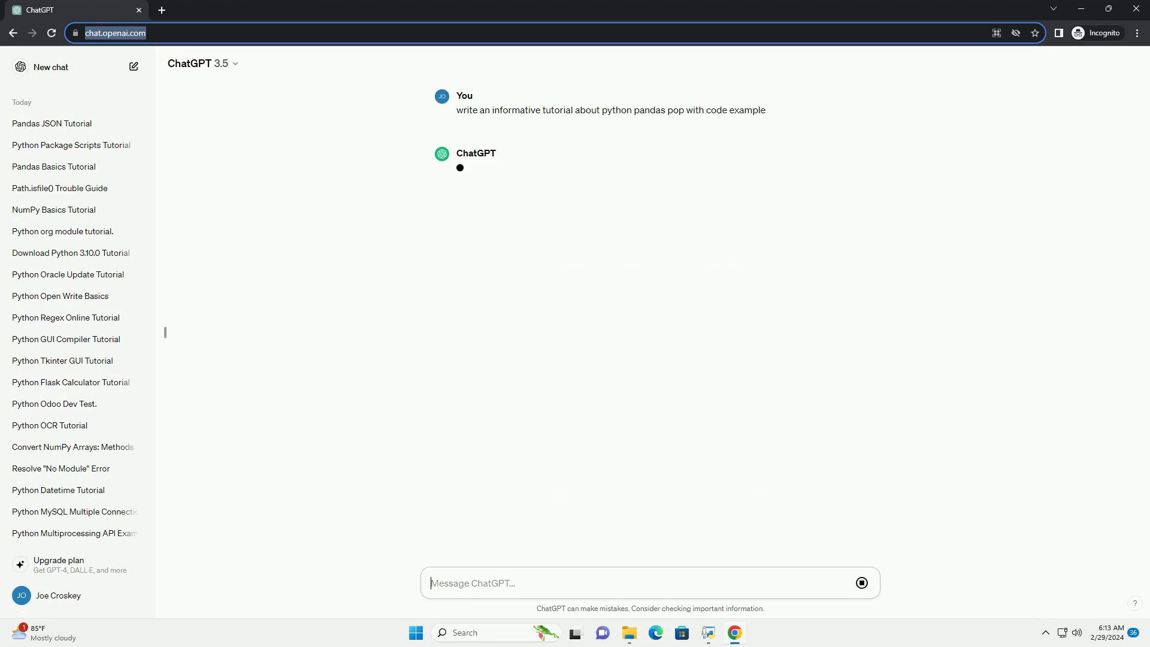